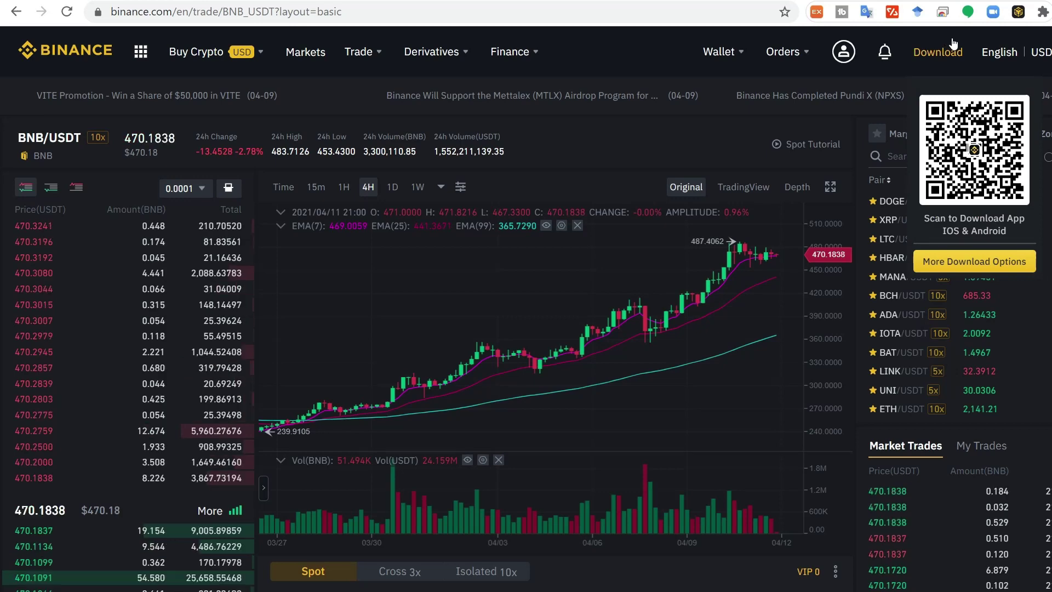
Open the Binance Chain Wallet popup showing 0 BNB plus SAFEMARS and SAFEMOON holdings.
click(1018, 12)
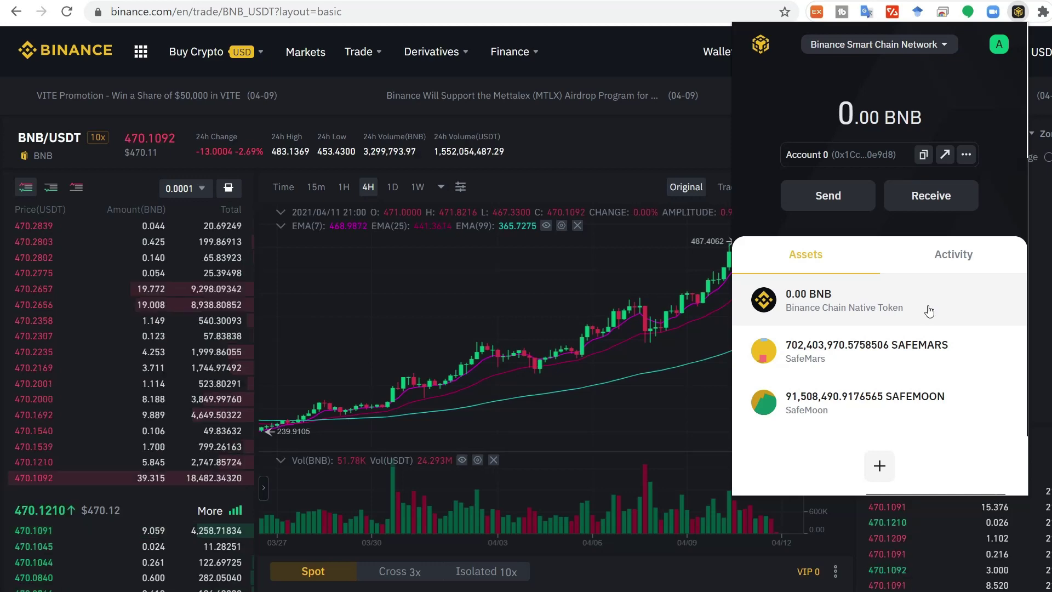
click(929, 311)
click(922, 188)
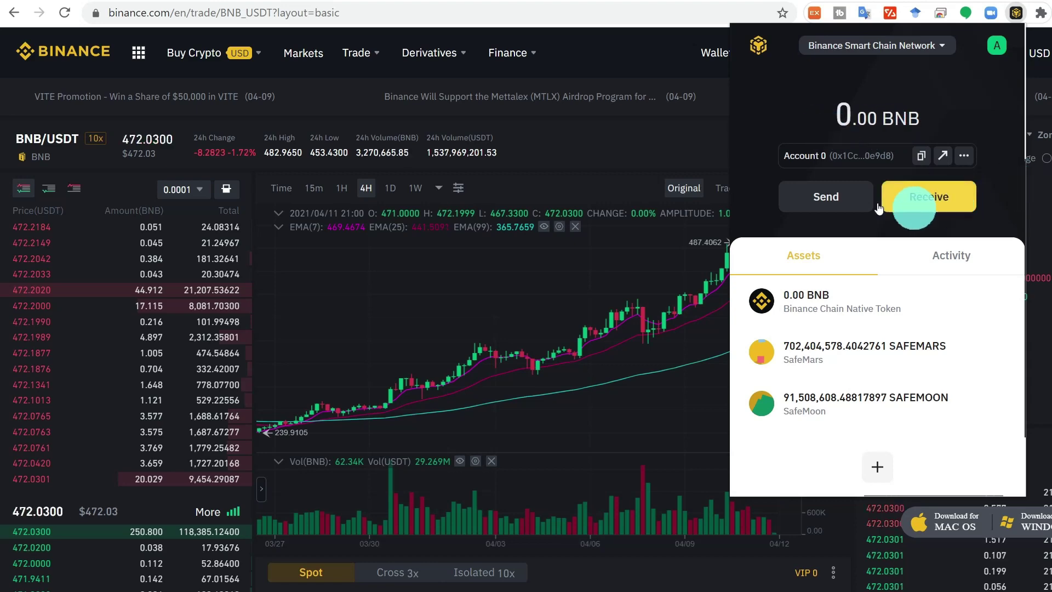
Choose Wallet Direct under Receive and pick BNB as the asset to pull from Binance.com.
click(924, 205)
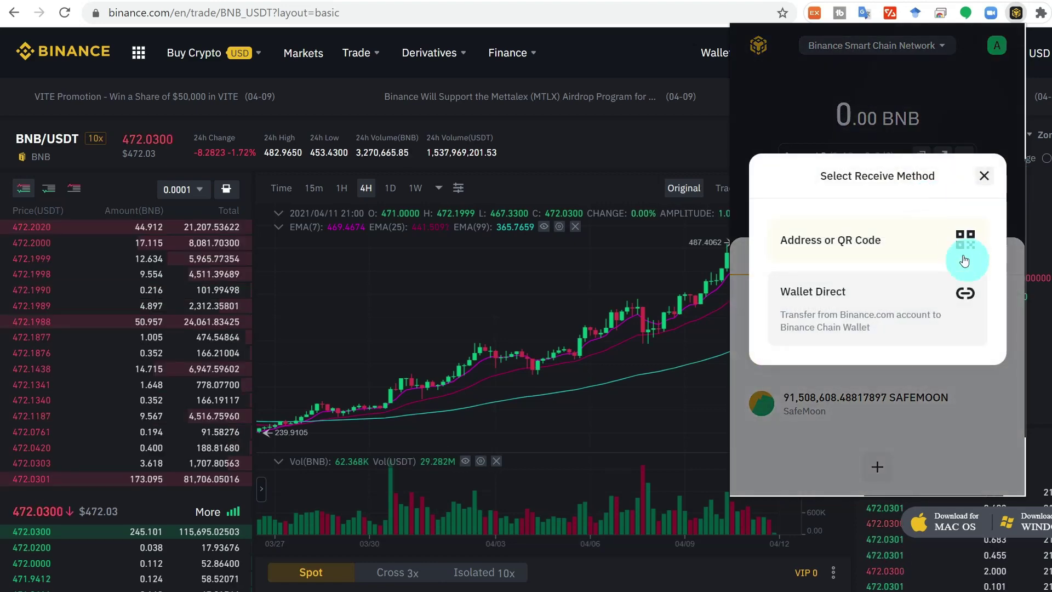
click(854, 309)
click(822, 95)
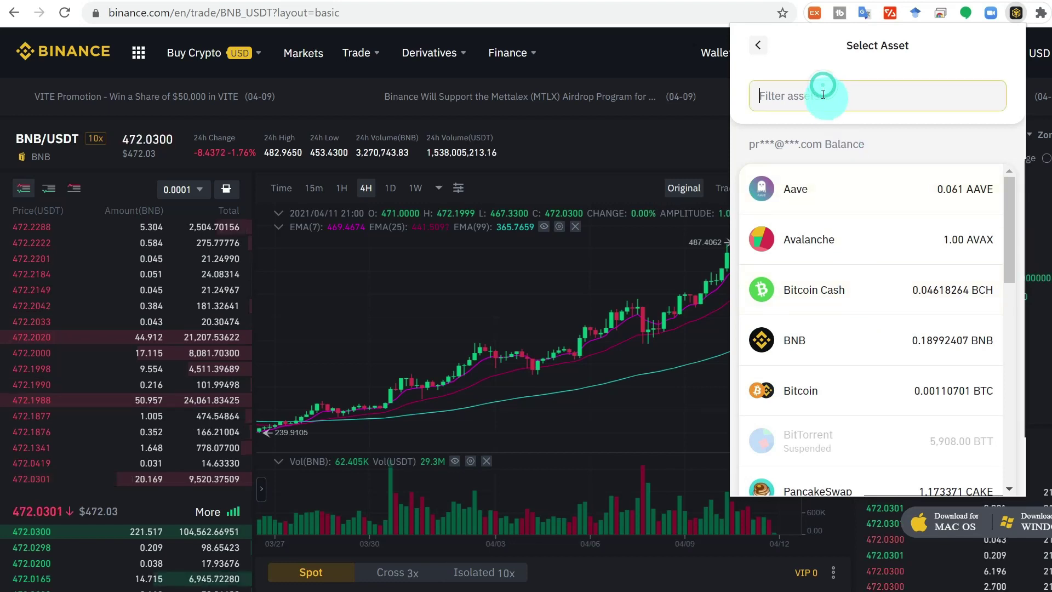
text(bnb)
click(833, 195)
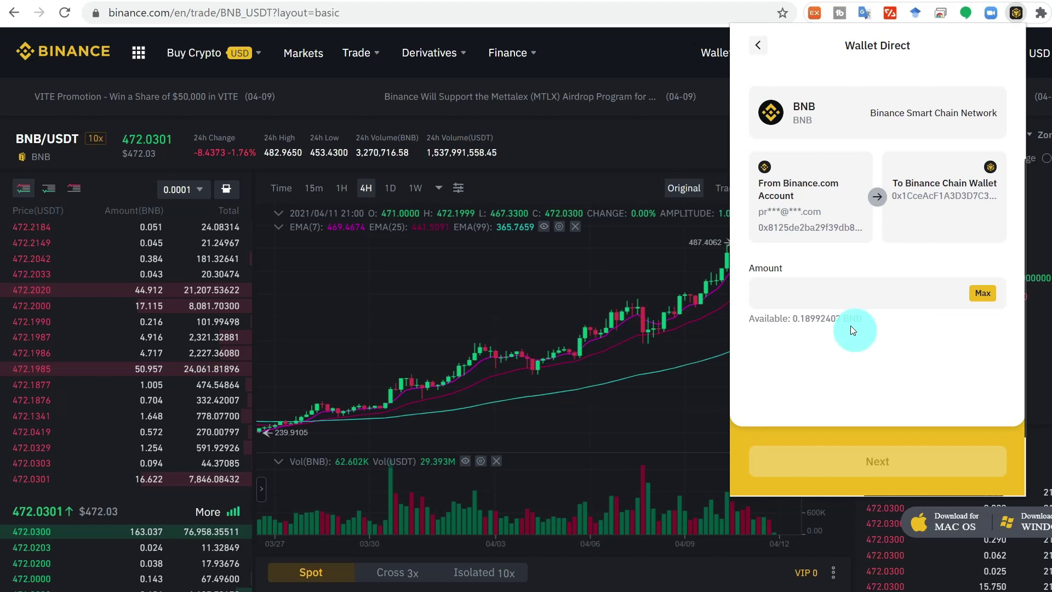
Enter a 0.05 BNB amount, copy the 0.0495 BNB 'You will get' figure, and continue.
click(800, 298)
text(0)
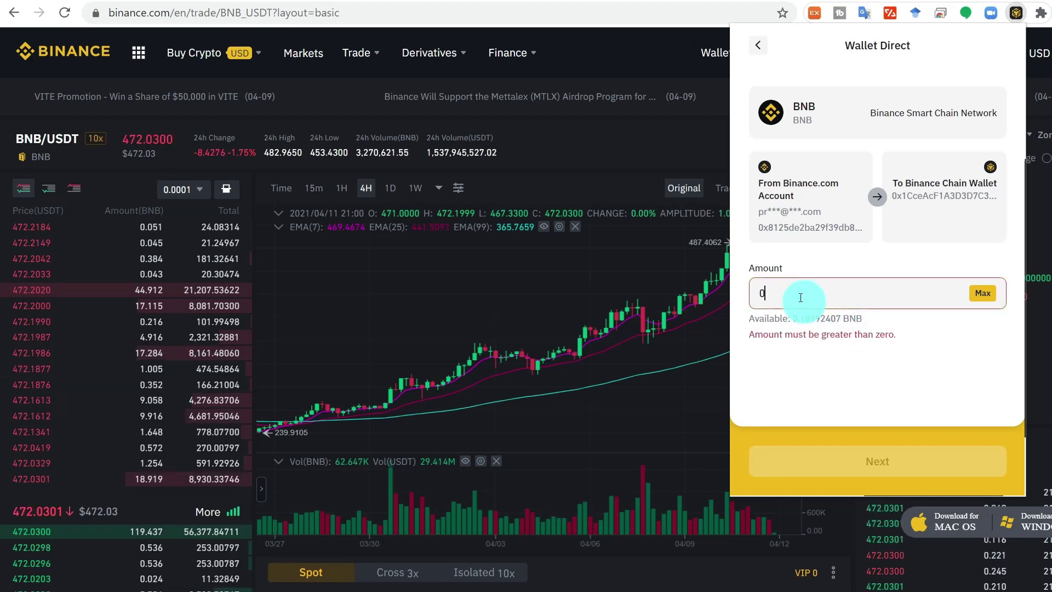
text(5)
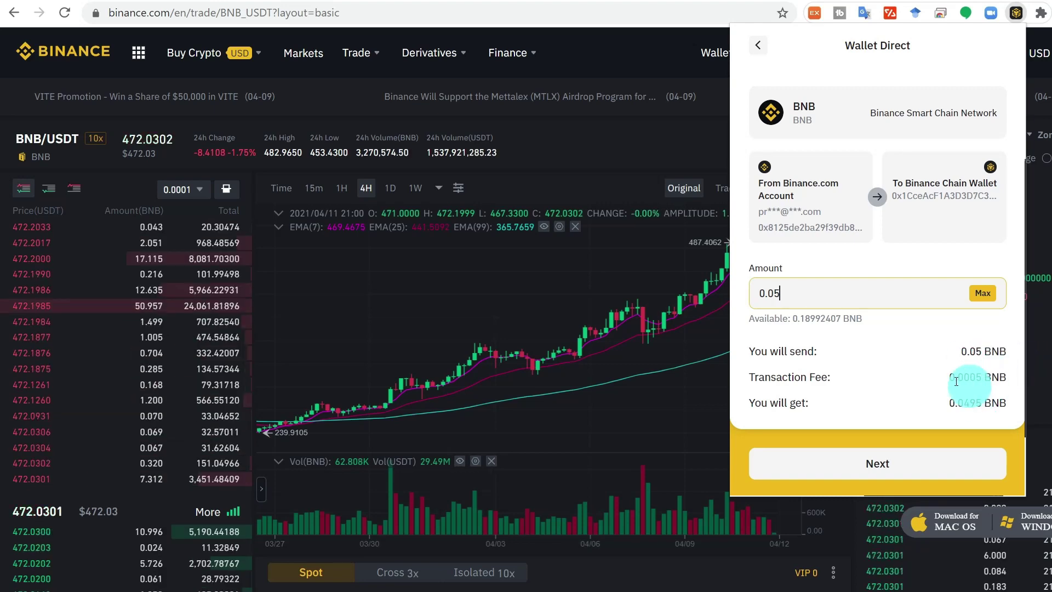
drag(948, 403, 1006, 401)
right_click(977, 402)
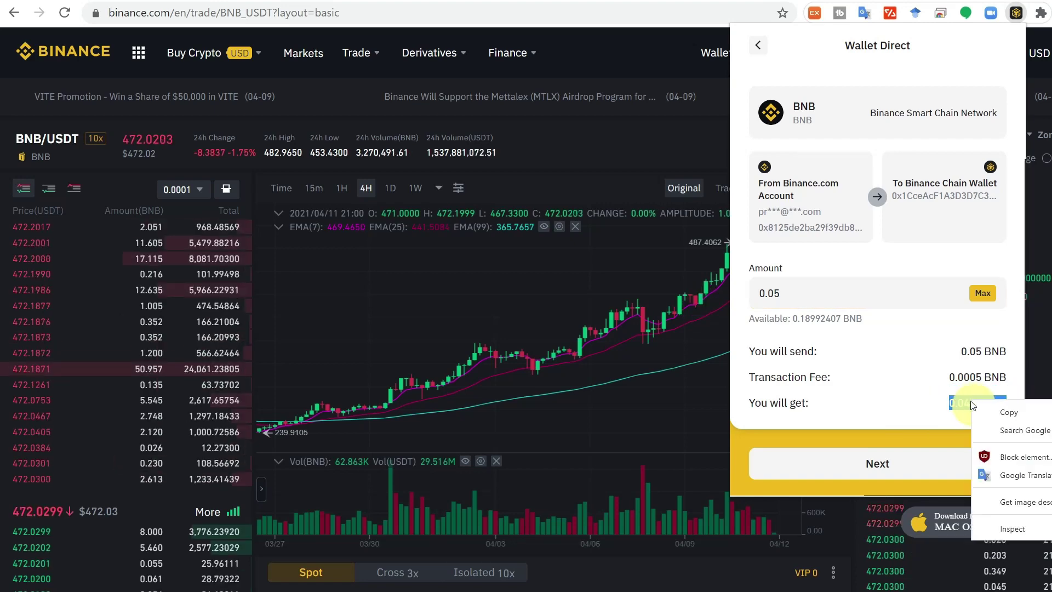
click(958, 402)
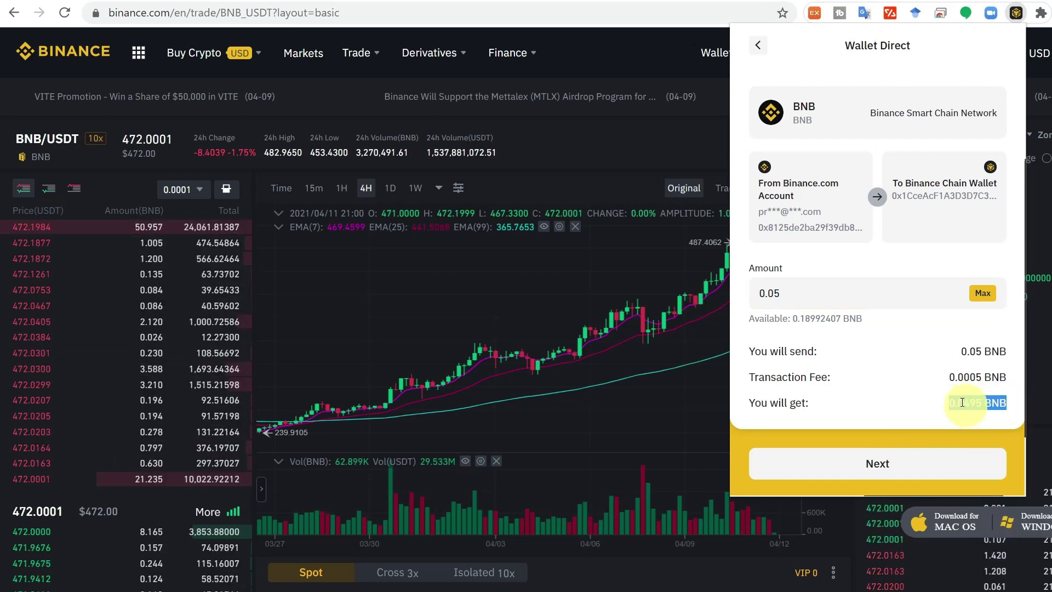
click(939, 460)
Proceed to Confirm Transaction and request both the phone and email verification codes.
click(900, 471)
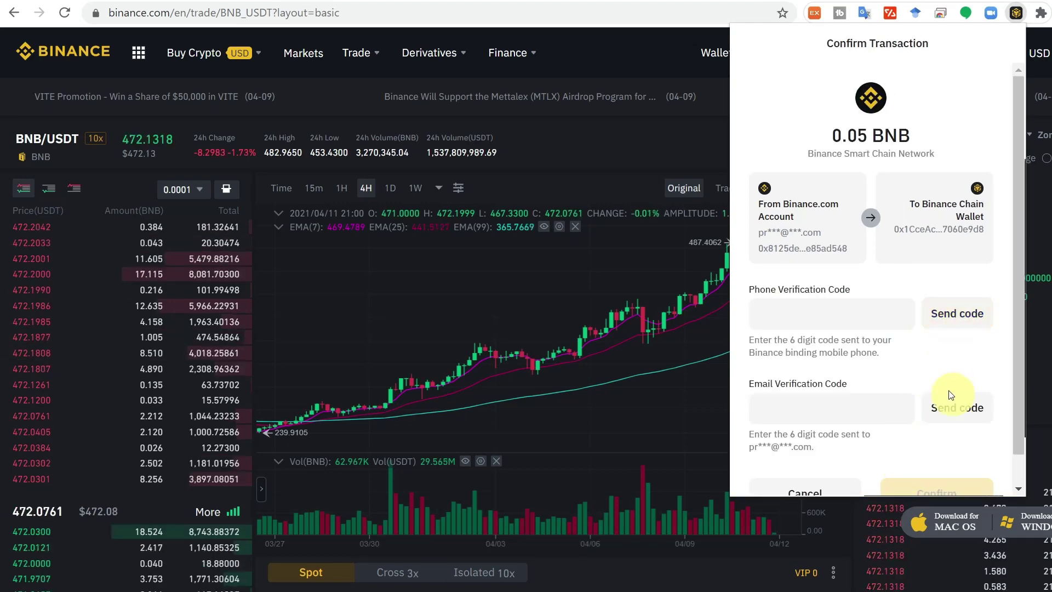
click(960, 314)
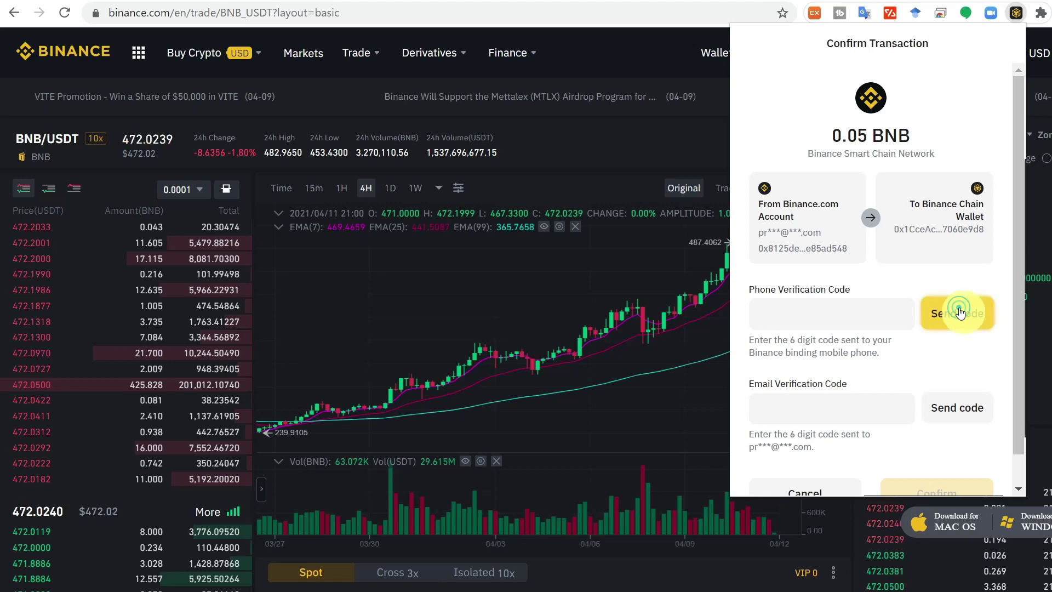
click(951, 417)
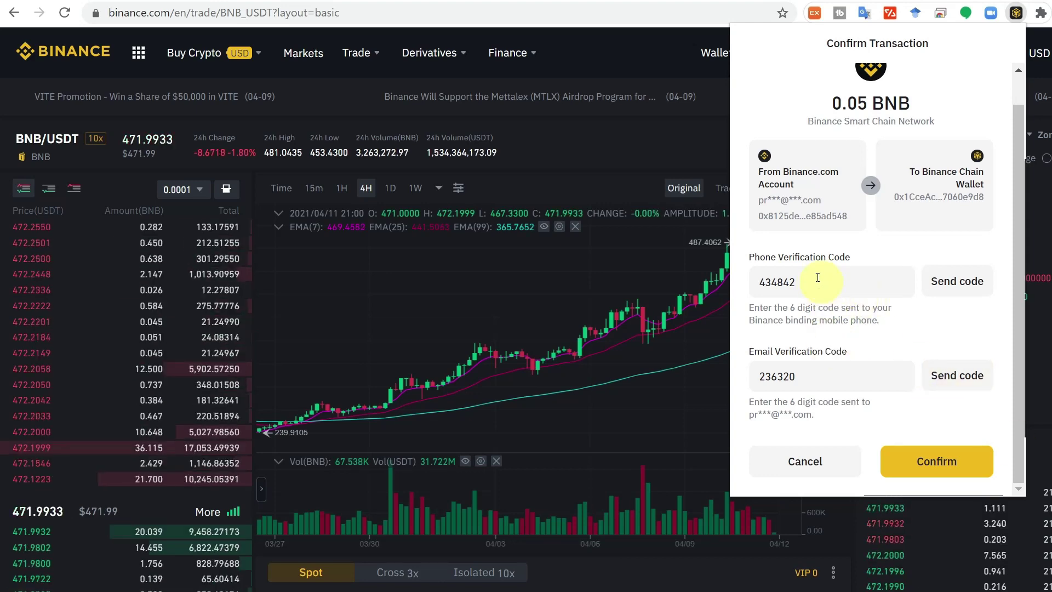
Confirm the 0.05 BNB transfer, note the pending 0.0495 BNB entry, and close the wallet popup.
click(916, 470)
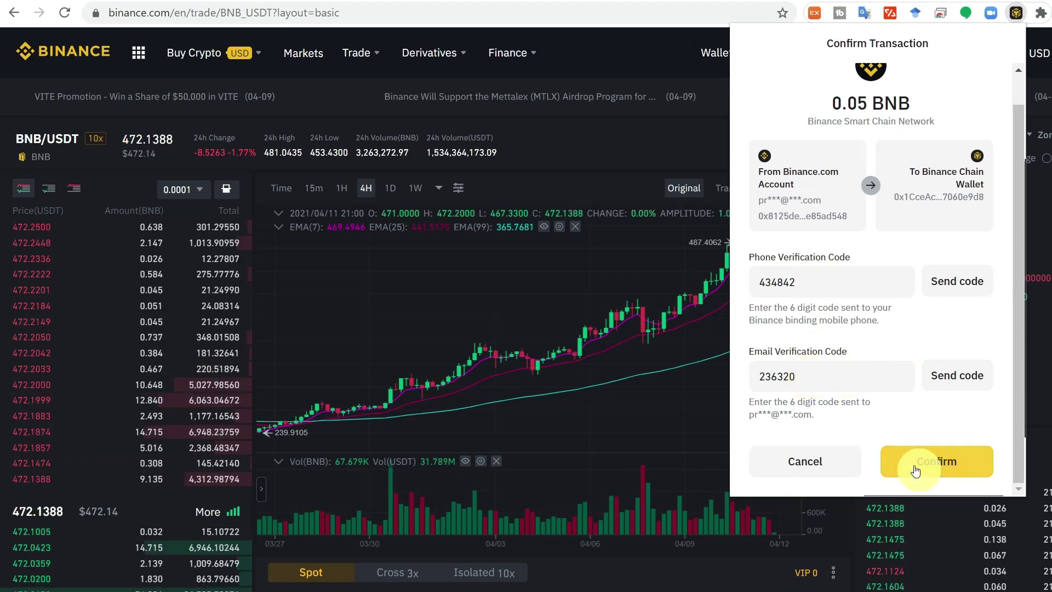
click(920, 461)
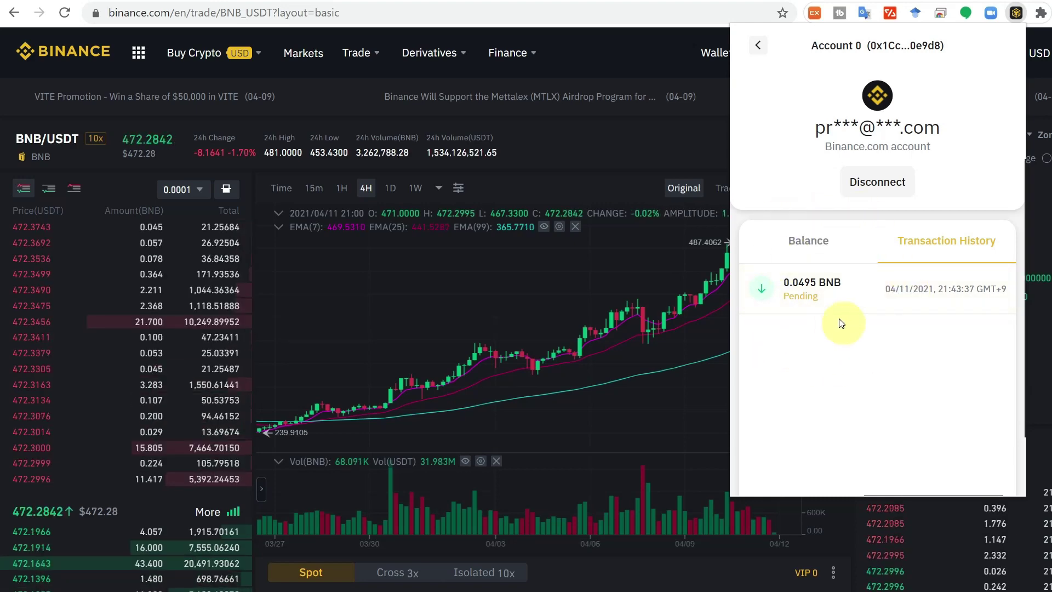
key(Escape)
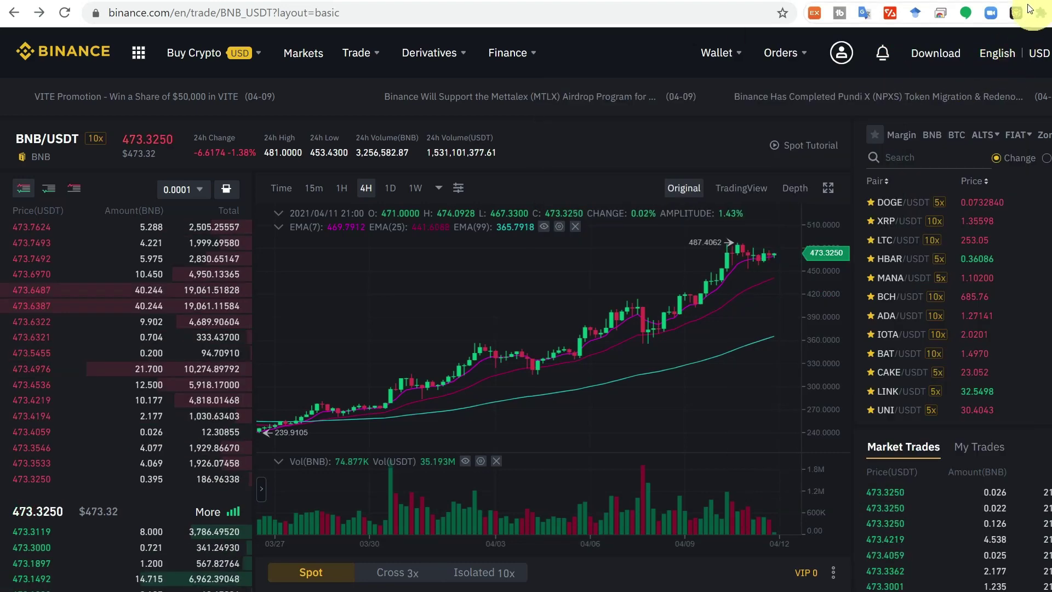
Reopen the wallet popup to verify a 0.0495 BNB balance beside SAFEMARS and SAFEMOON.
click(1018, 17)
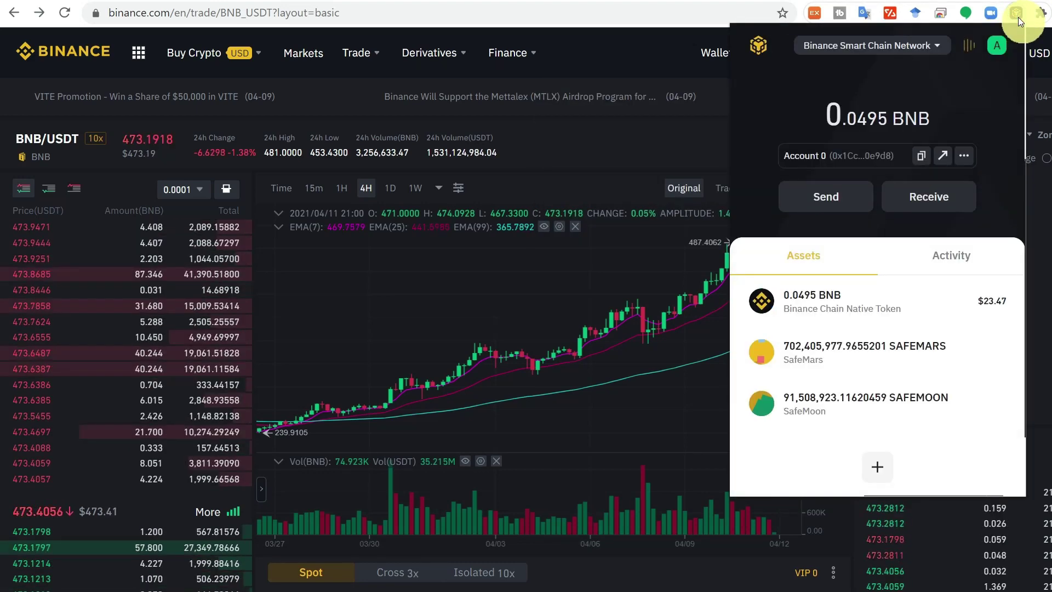